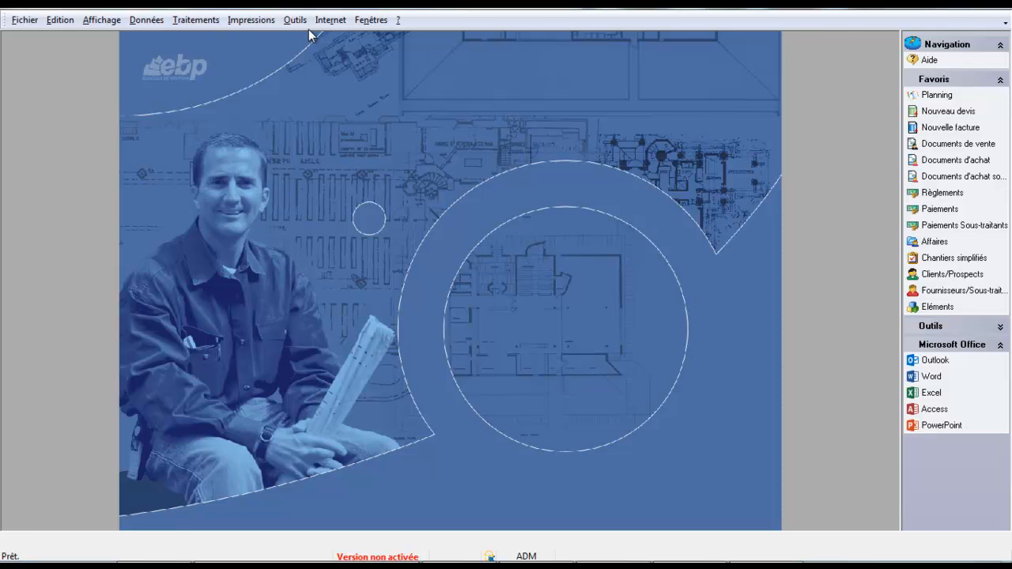
- Review which supplier libraries are enabled in the program's library options, then close the options
click(295, 20)
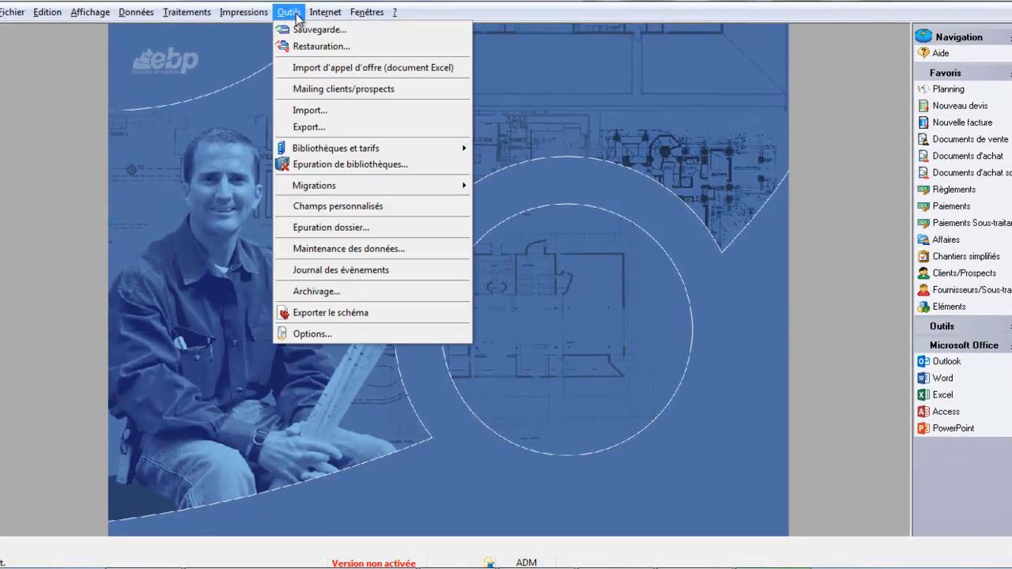
click(347, 332)
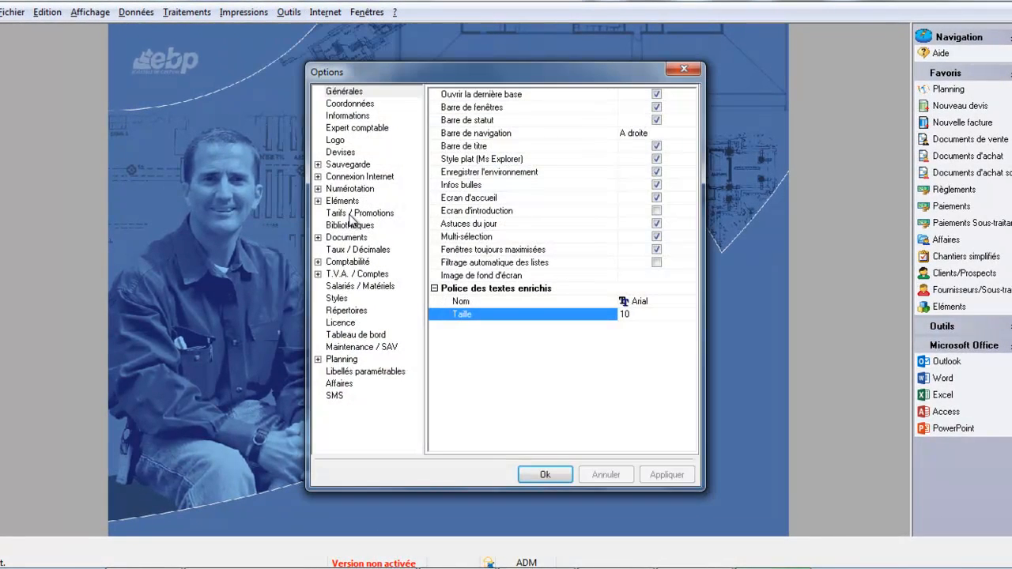
click(338, 228)
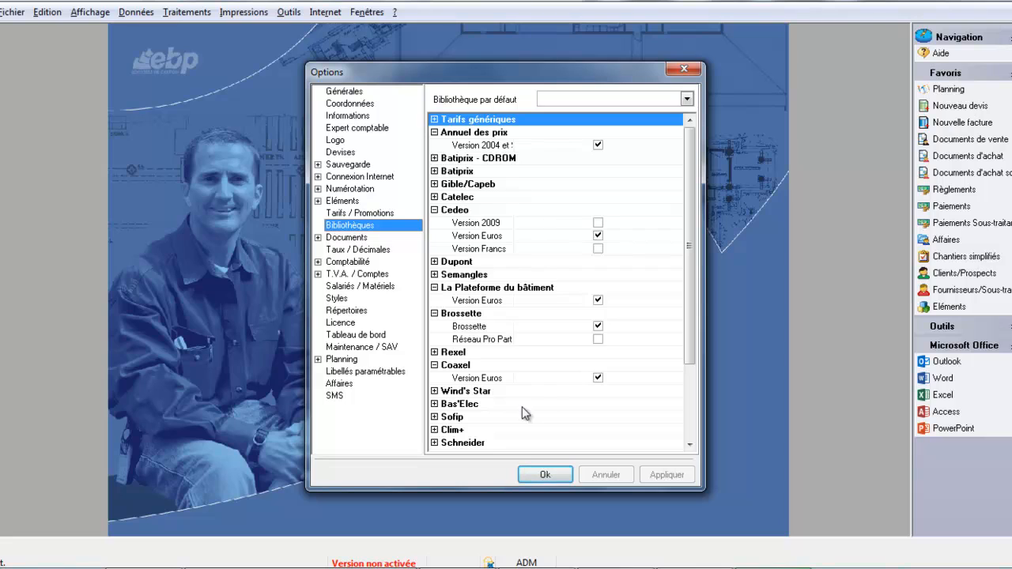
click(544, 474)
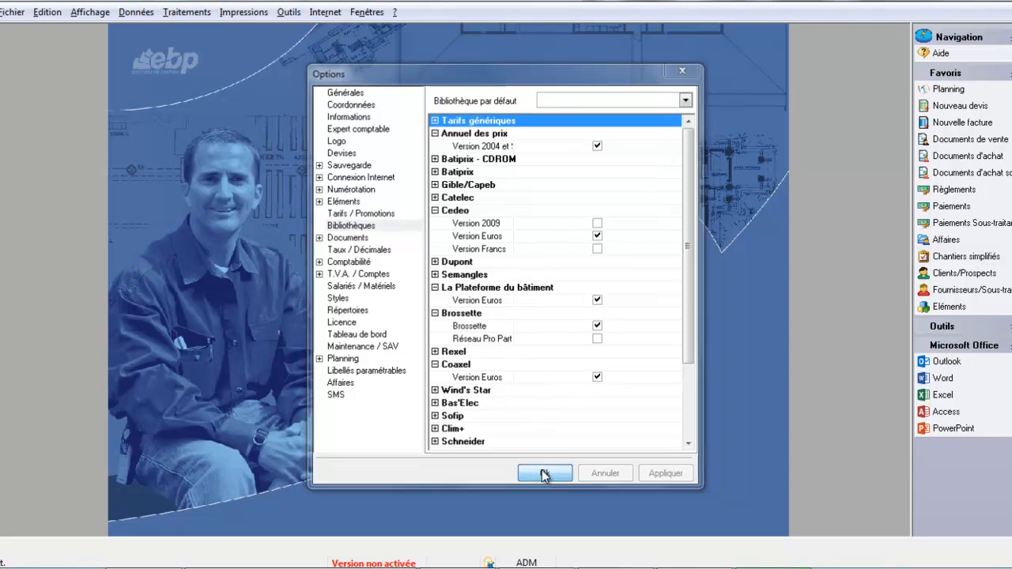
- Start the library import assistant for La Plateforme du bâtiment and advance to its import information page
click(289, 13)
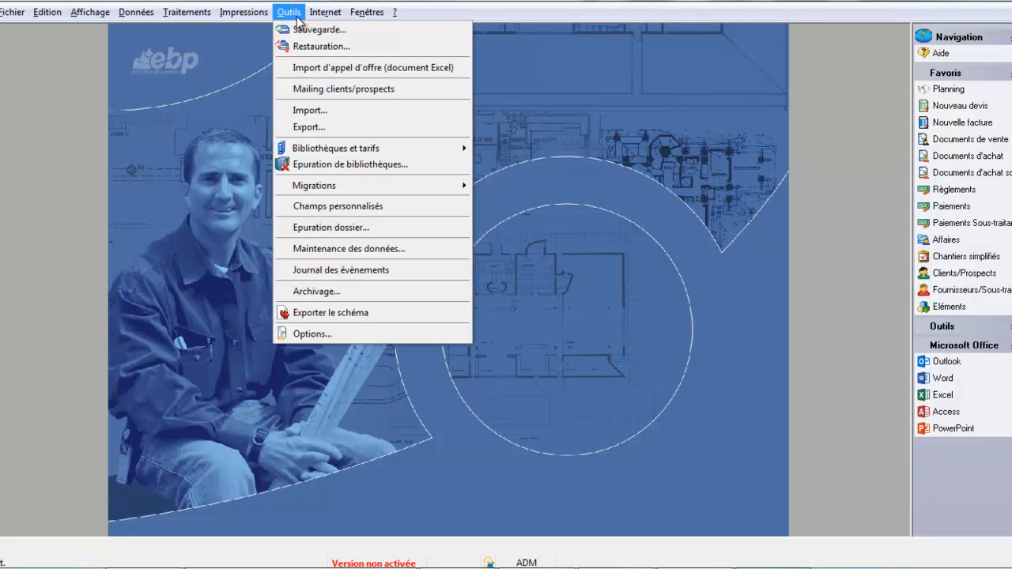
mouse_move(313, 156)
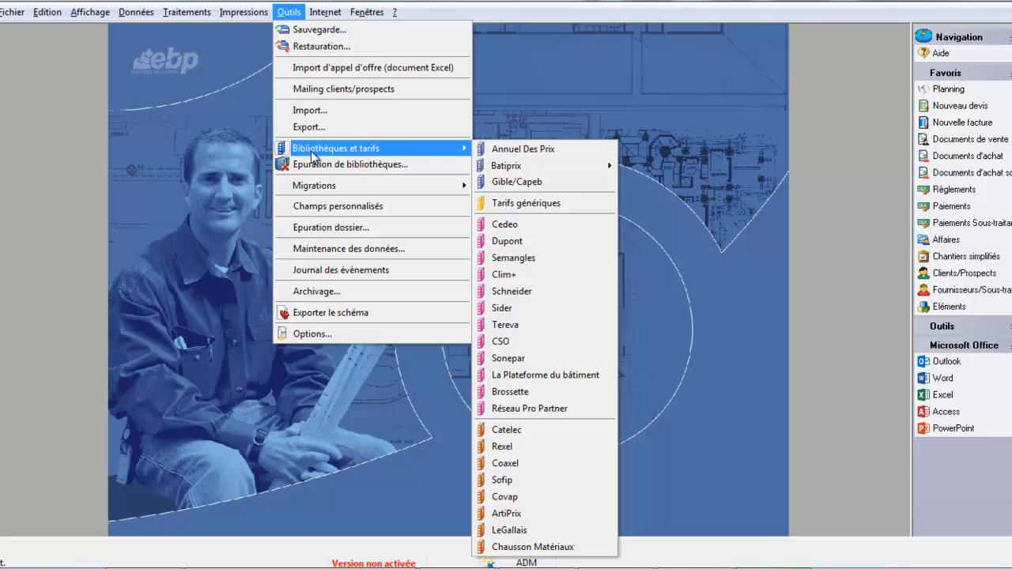
click(514, 379)
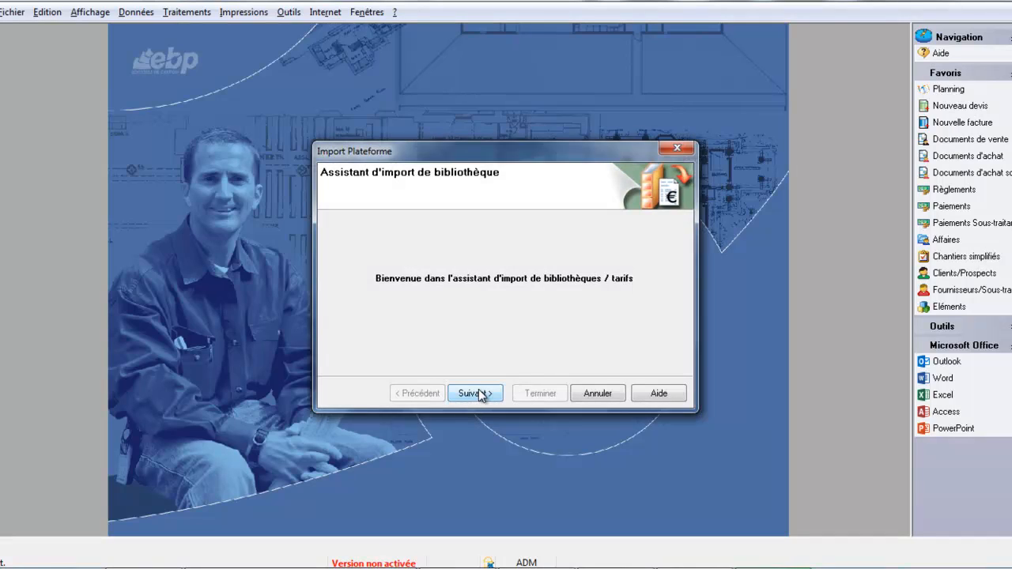
click(480, 394)
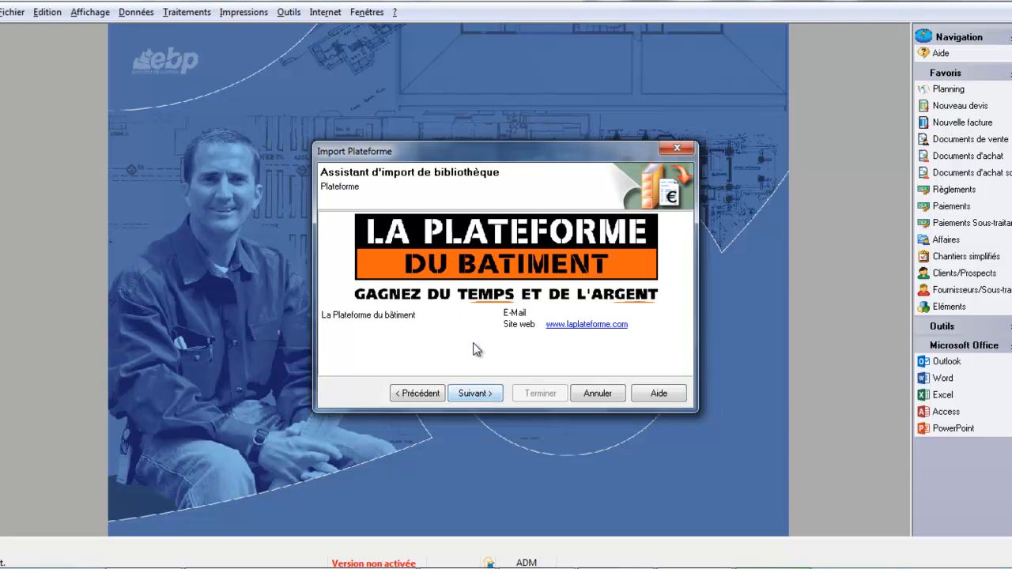
click(493, 395)
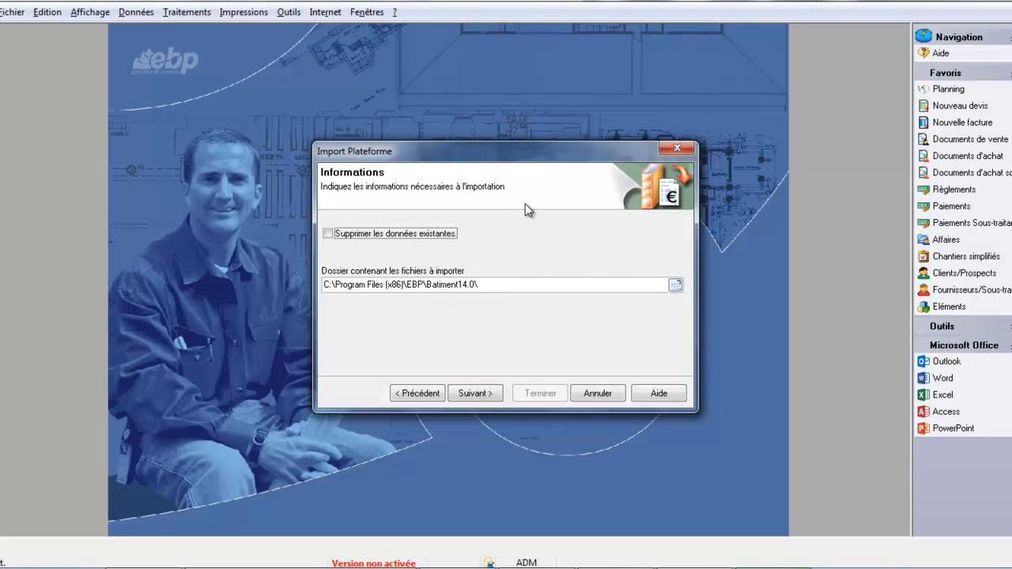
- Choose the text file PLATEFORME DU BATIMENT from the desktop's BIBLIO folder as the import source
click(675, 285)
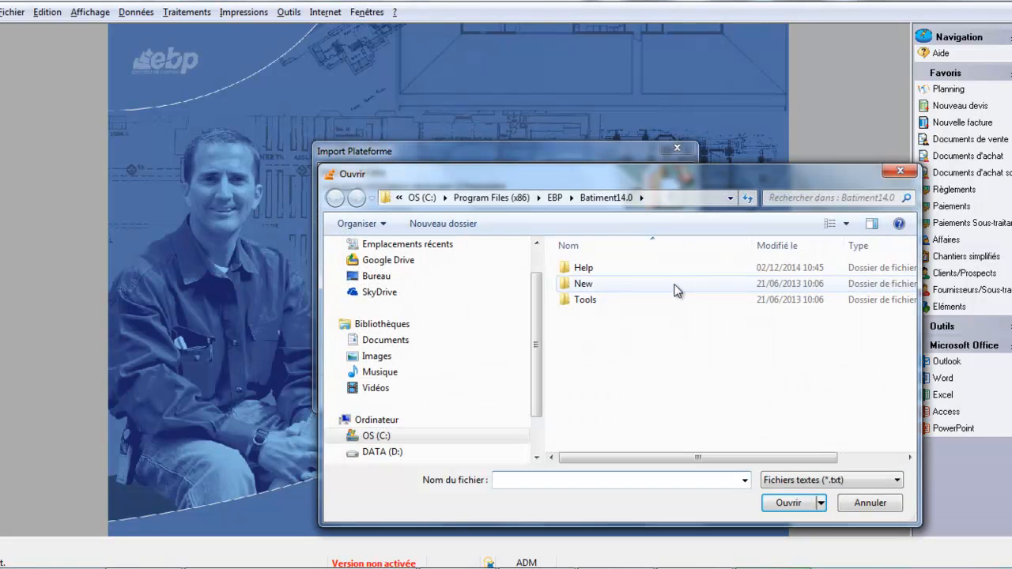
click(391, 277)
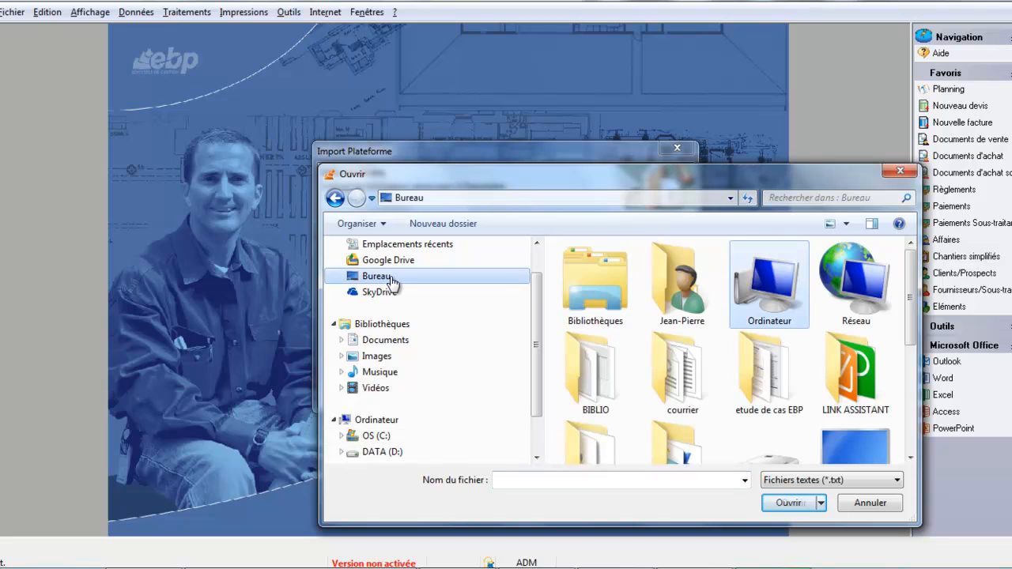
drag(909, 268, 905, 306)
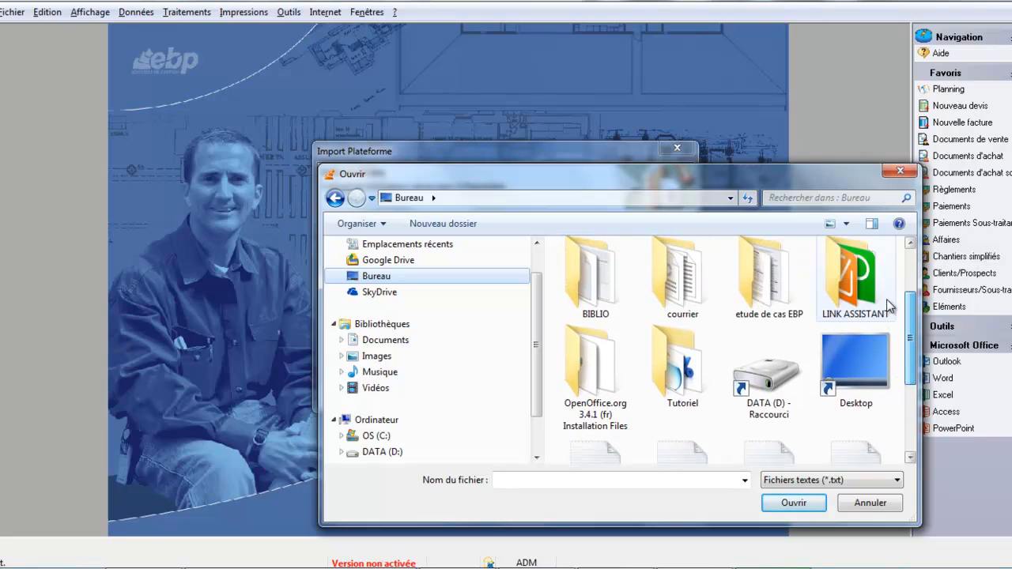
double_click(594, 281)
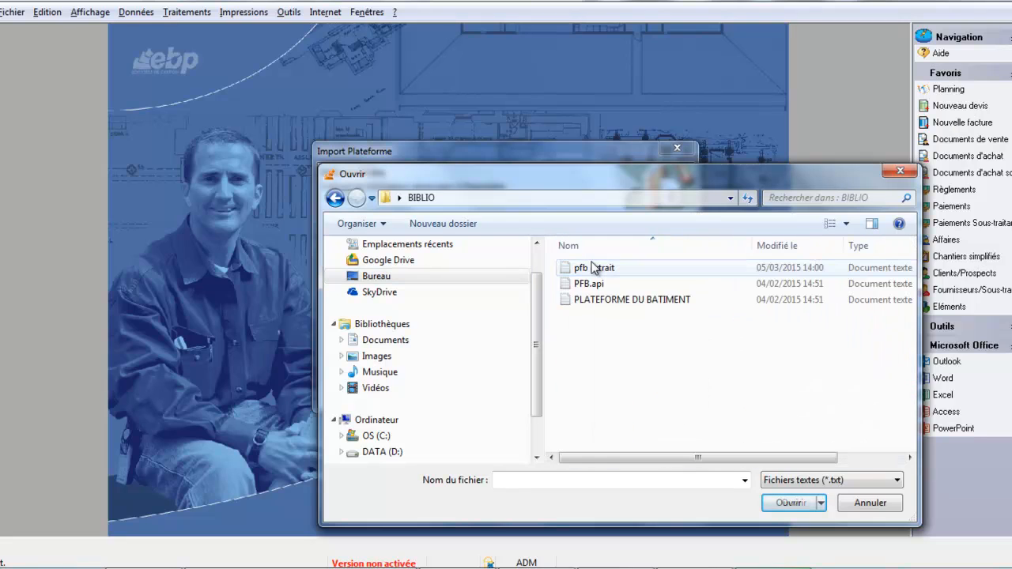
click(605, 300)
click(781, 503)
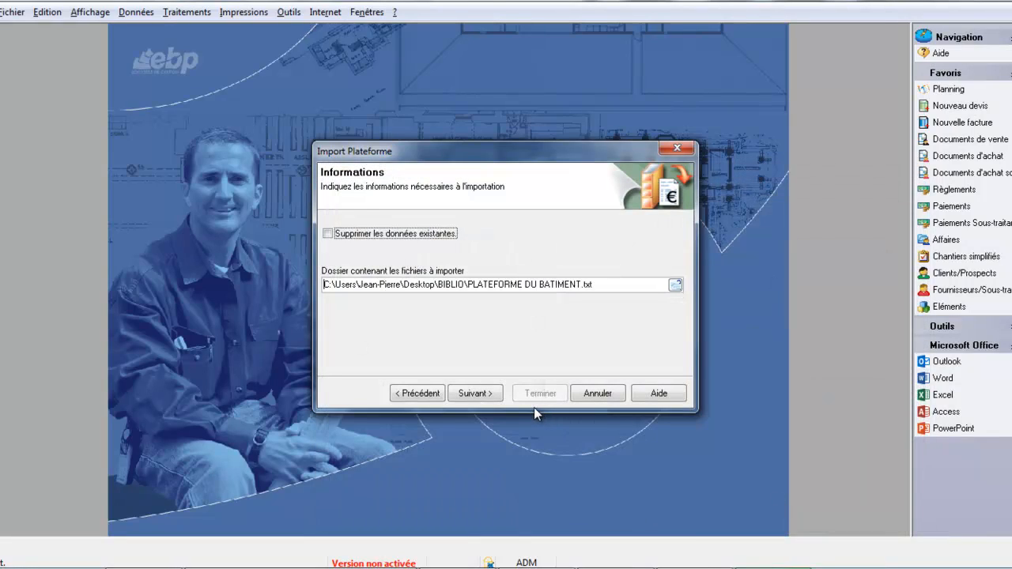
- Run the La Plateforme import without deleting existing data, and close the assistant once it finishes
click(469, 396)
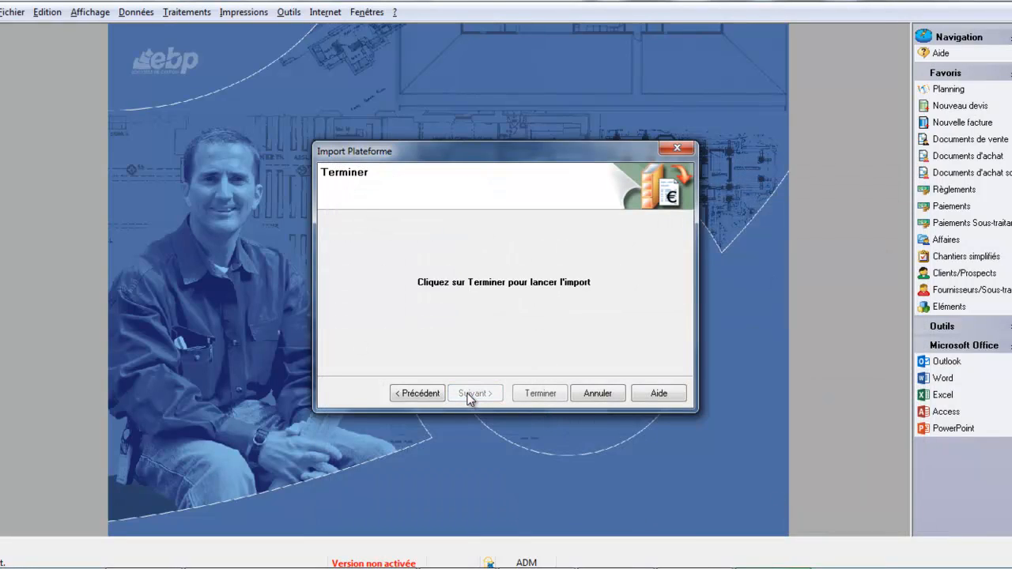
click(537, 394)
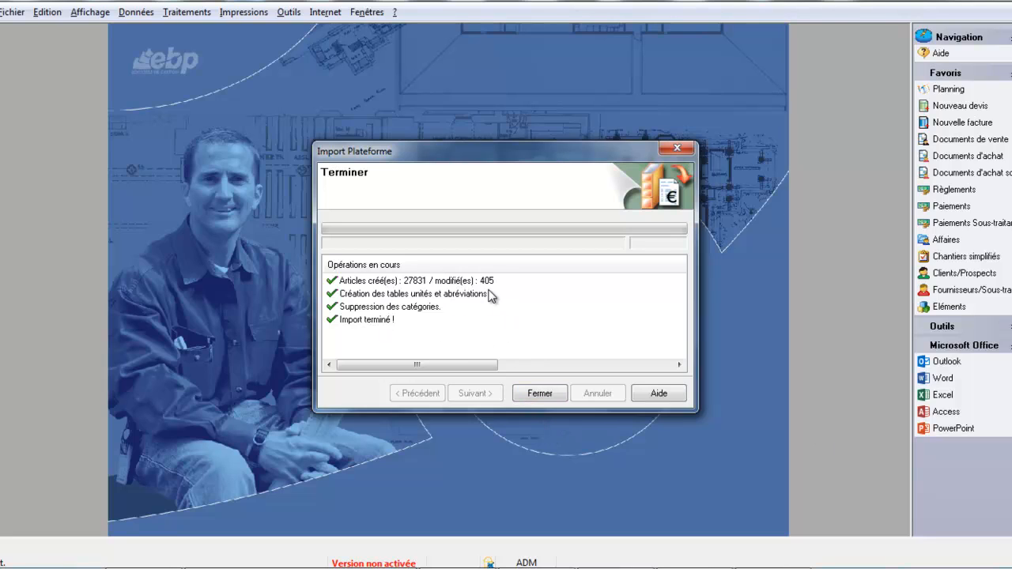
click(558, 401)
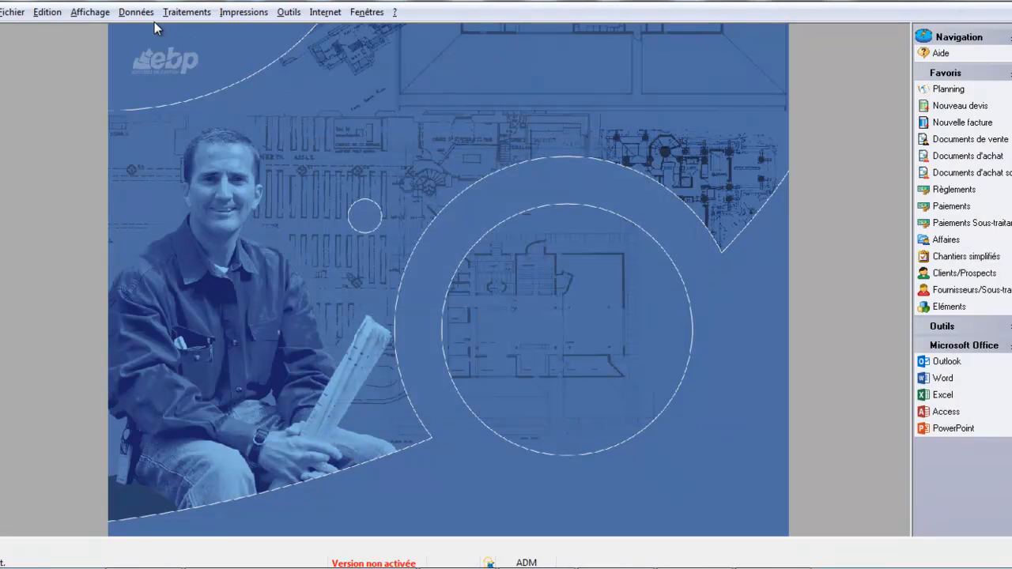
- Open the elements list and display the contents of the La Plateforme library
click(148, 18)
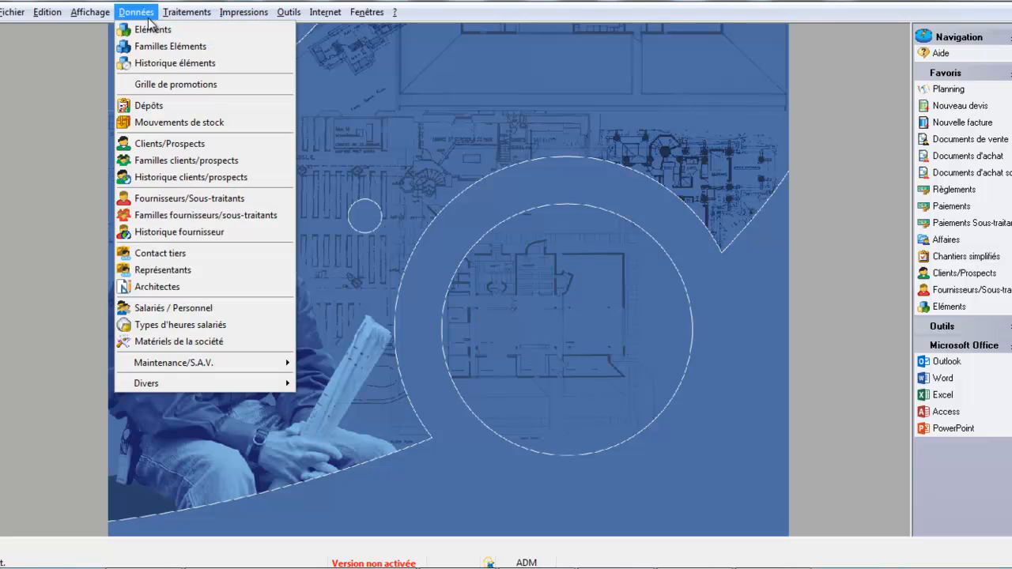
click(146, 30)
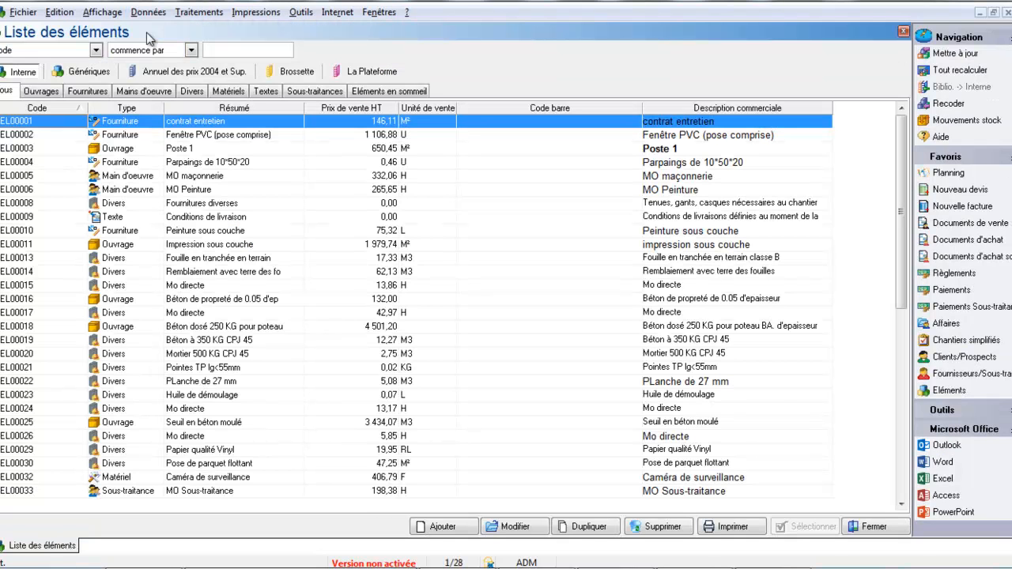
click(384, 76)
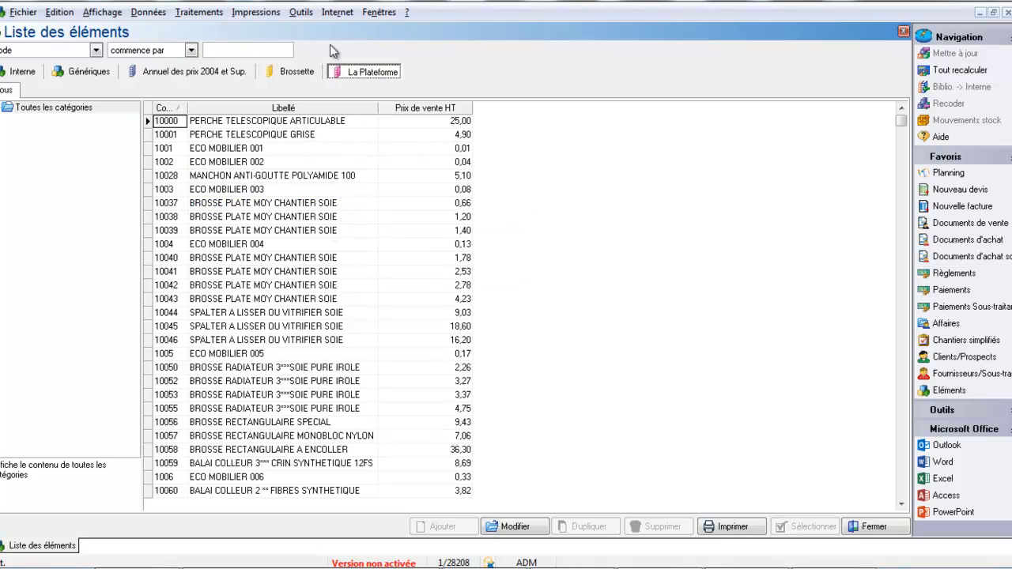
- Transfer library item 10041, BROSSE PLATE MOY CHANTIER SOIE, to the internal elements, leaving the supplier blank
click(216, 277)
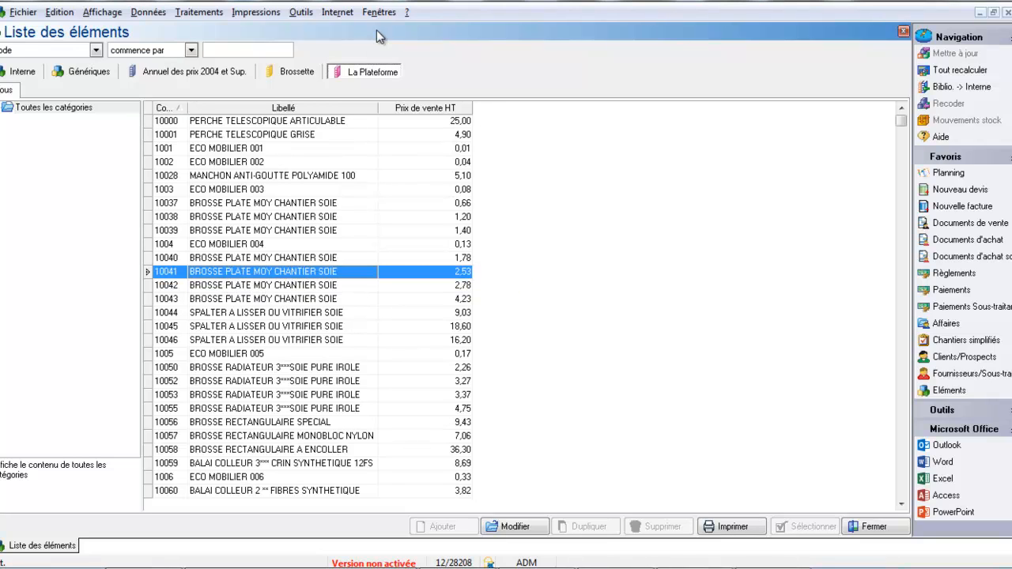
right_click(264, 273)
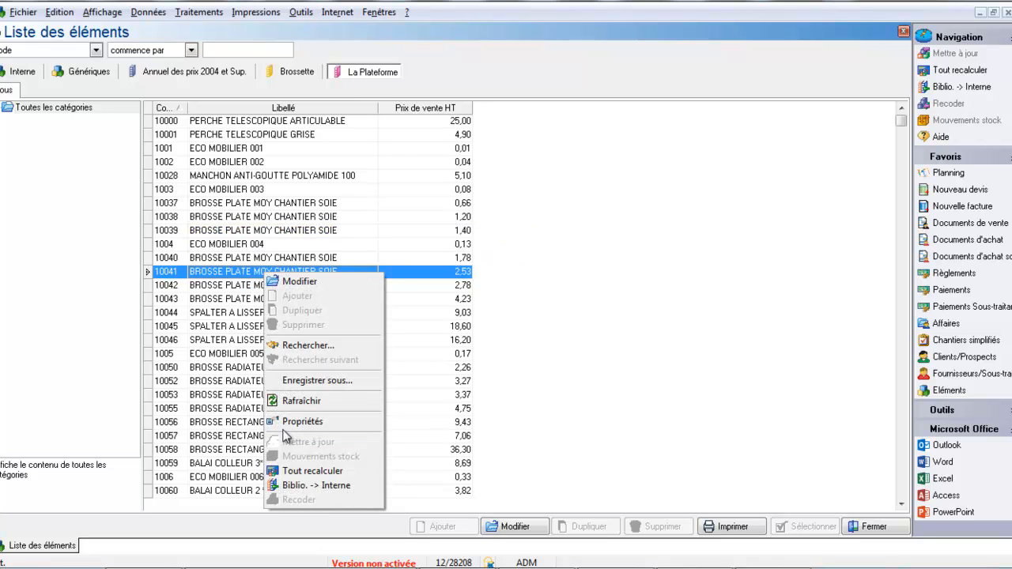
click(294, 485)
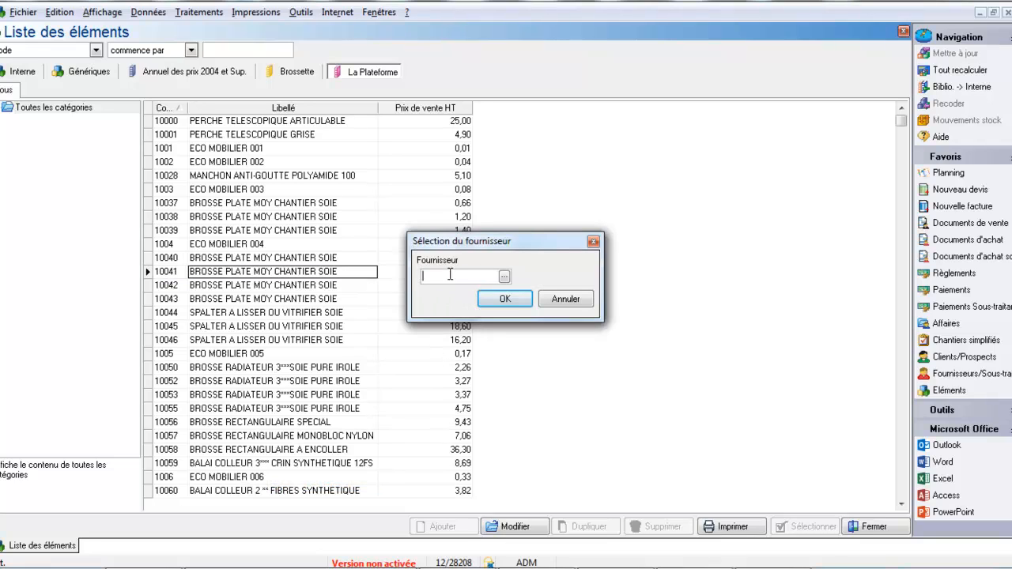
click(504, 277)
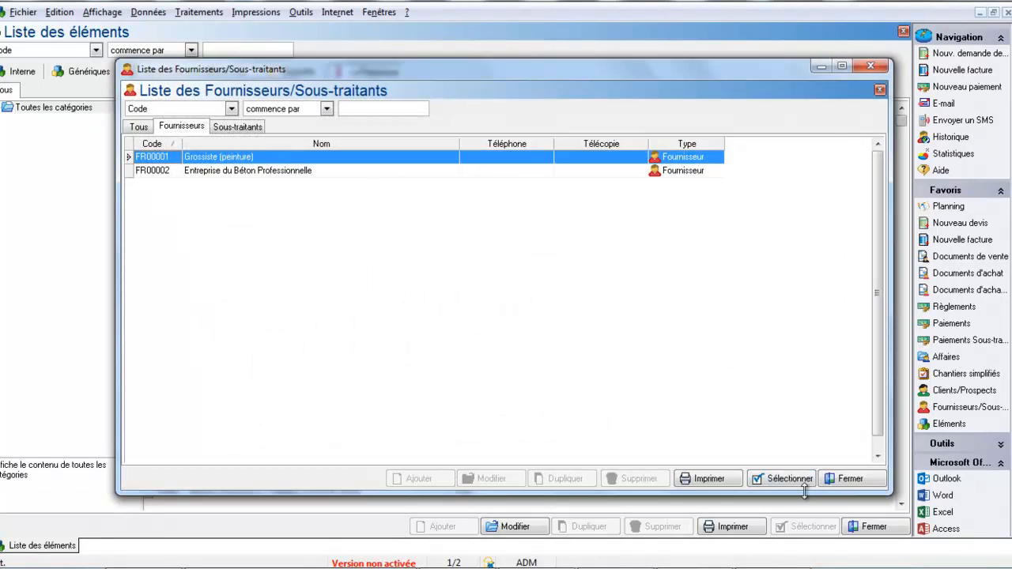
click(845, 477)
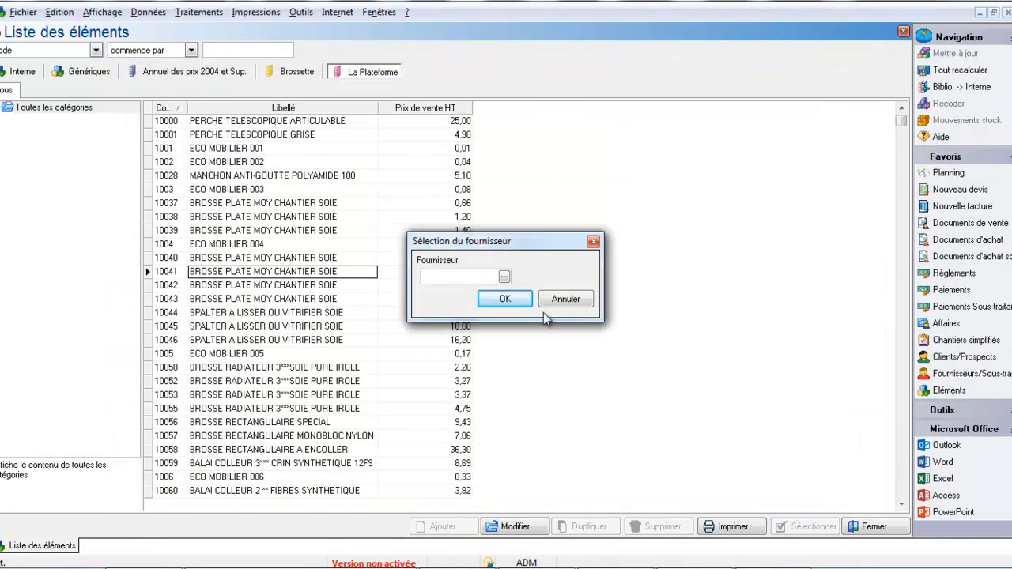
click(505, 299)
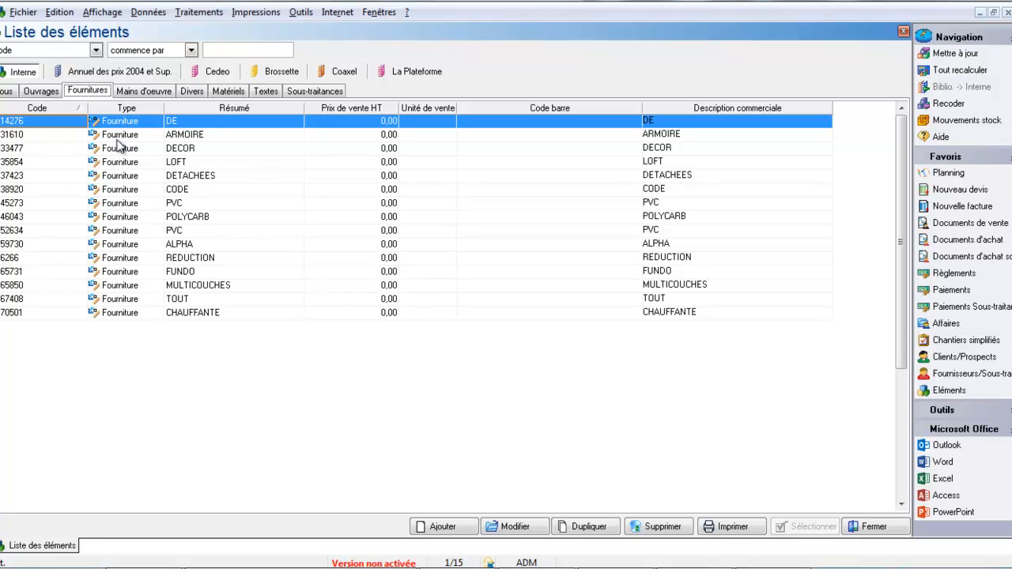
- Examine the additional details of the internal supply element 14276, then close its record without saving
click(150, 123)
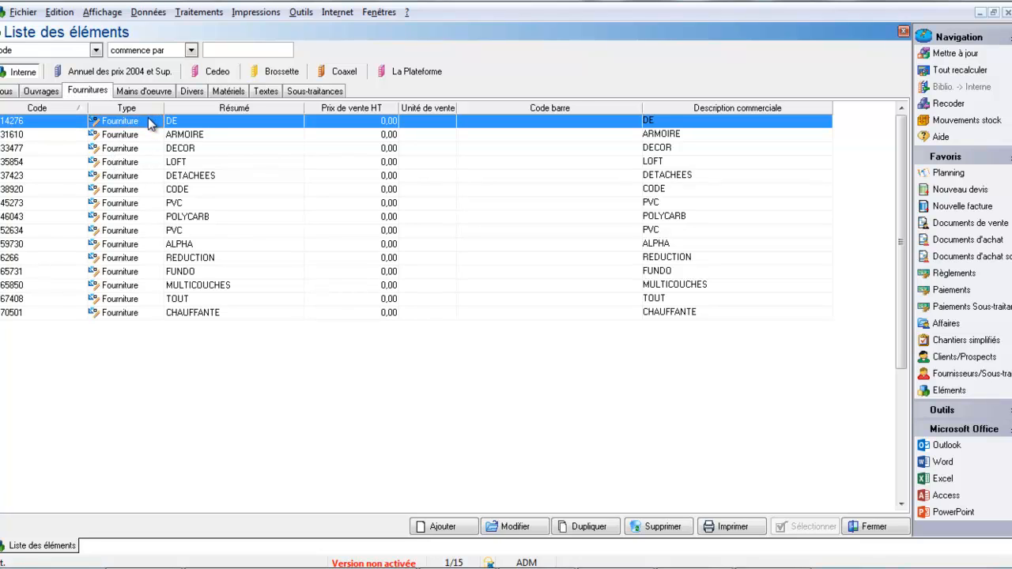
double_click(148, 121)
click(68, 91)
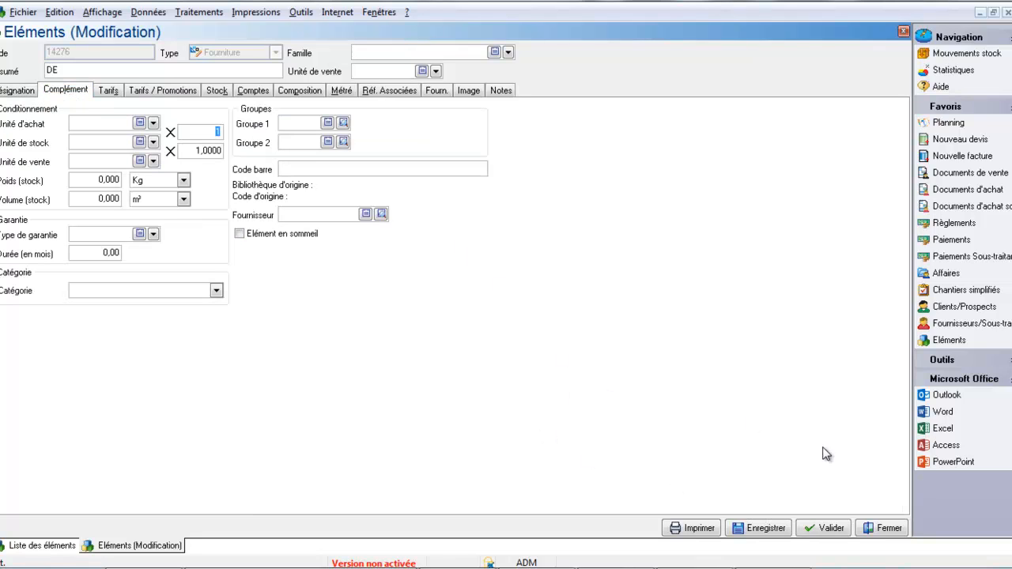
click(884, 528)
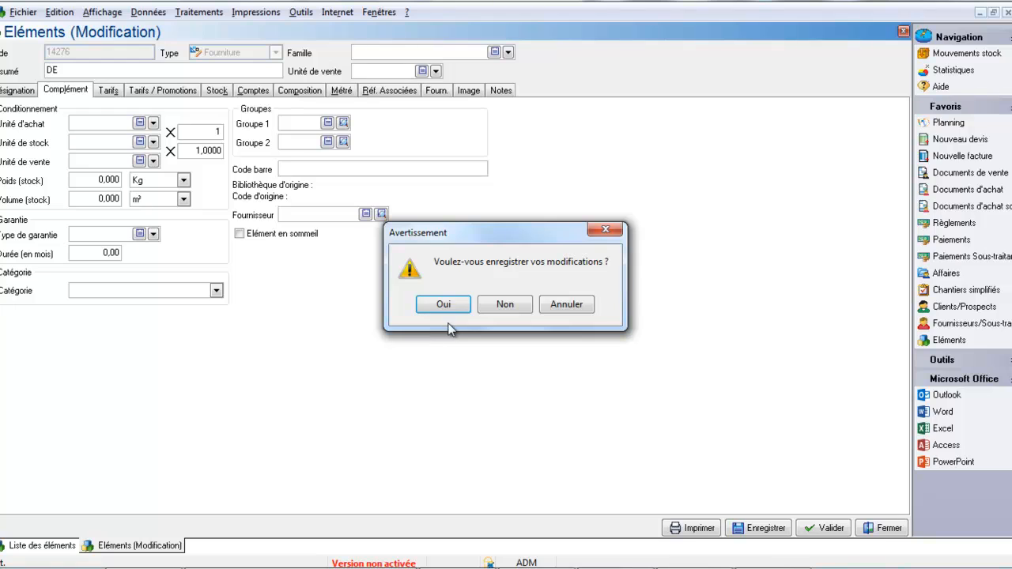
click(511, 307)
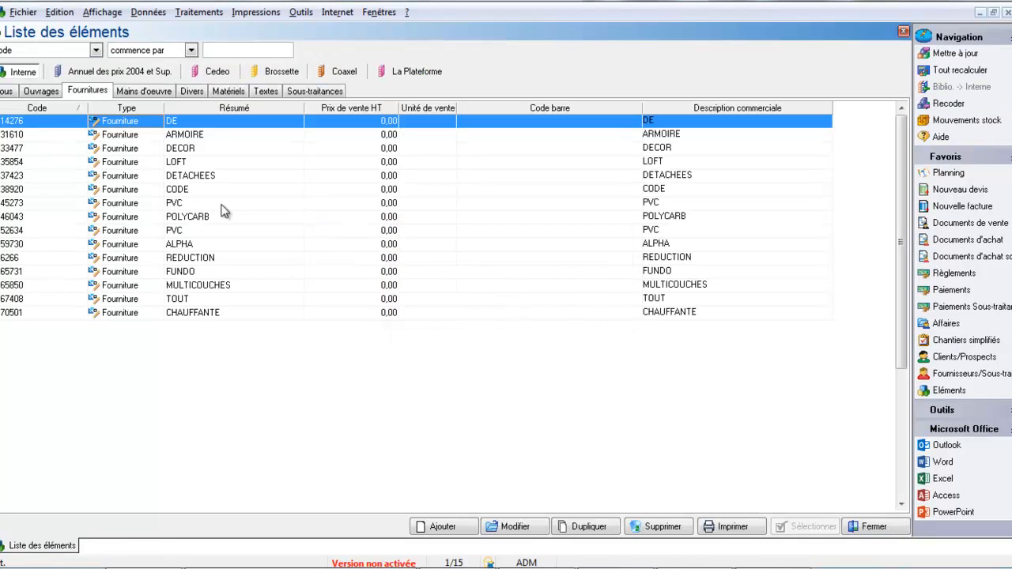